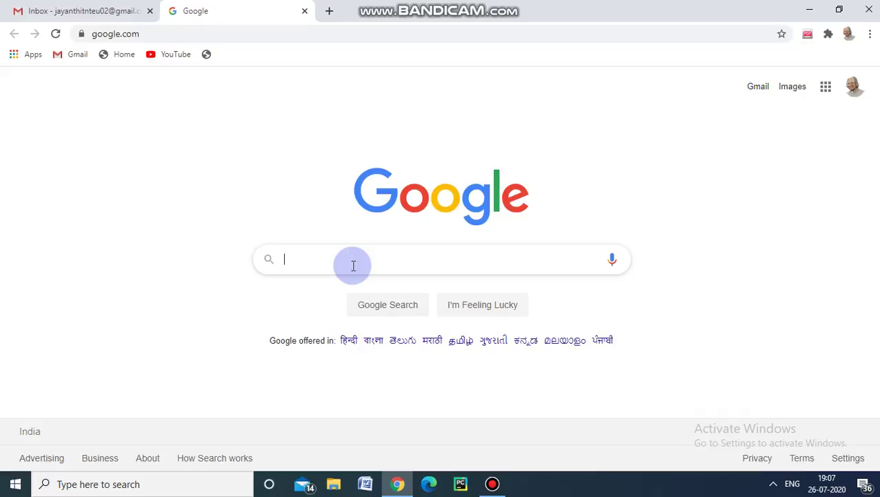
- Search Google for 'google classroom' using the autocomplete suggestion
click(331, 263)
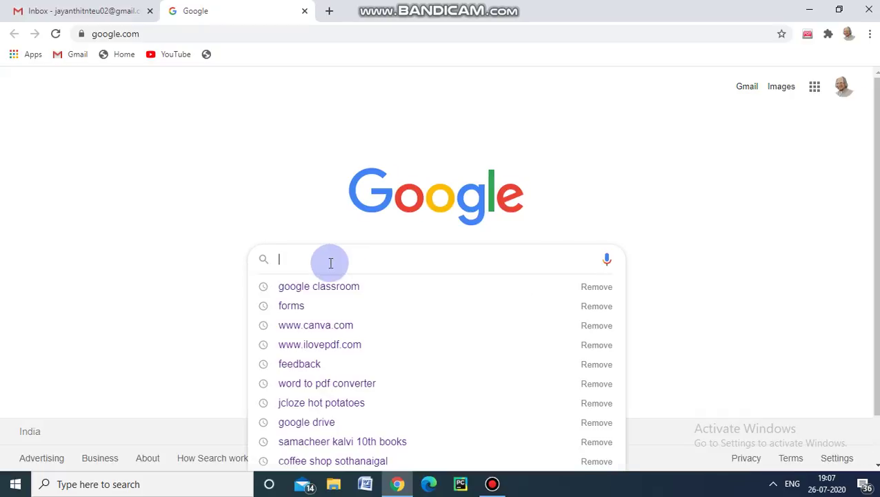
text(goo)
key(Down)
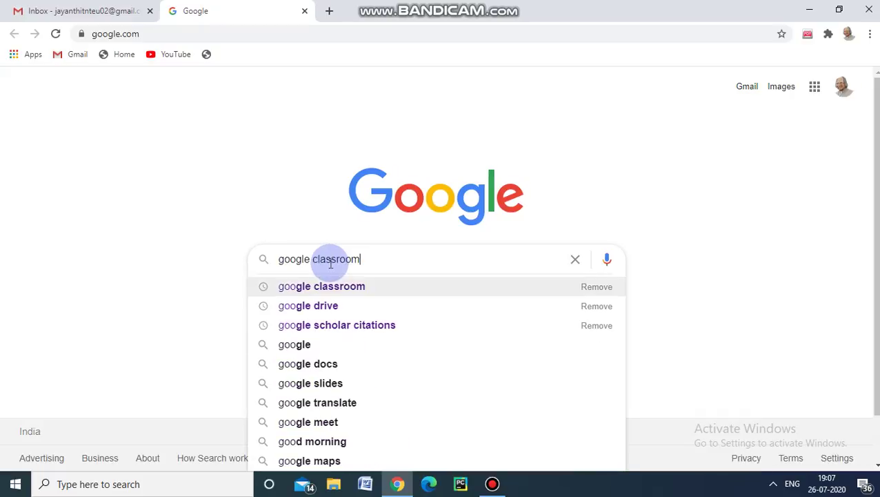
key(Return)
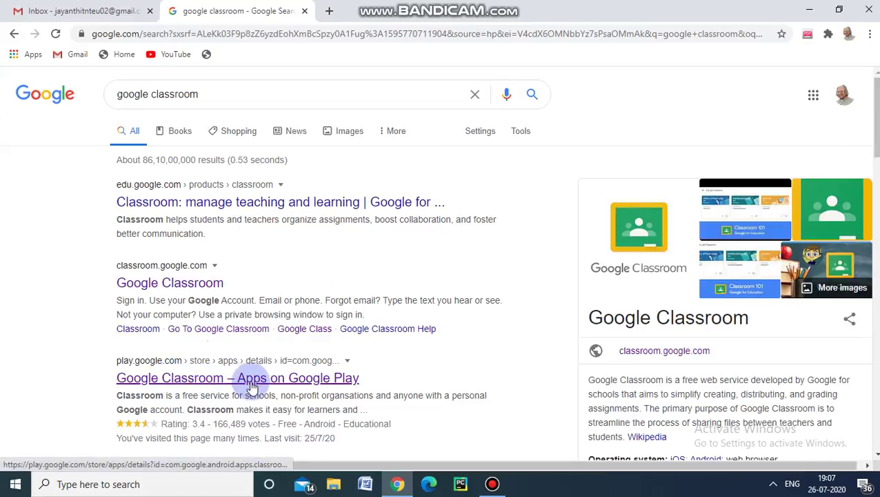
- Check the Google Classroom Play Store listing, then return to the search results
click(273, 385)
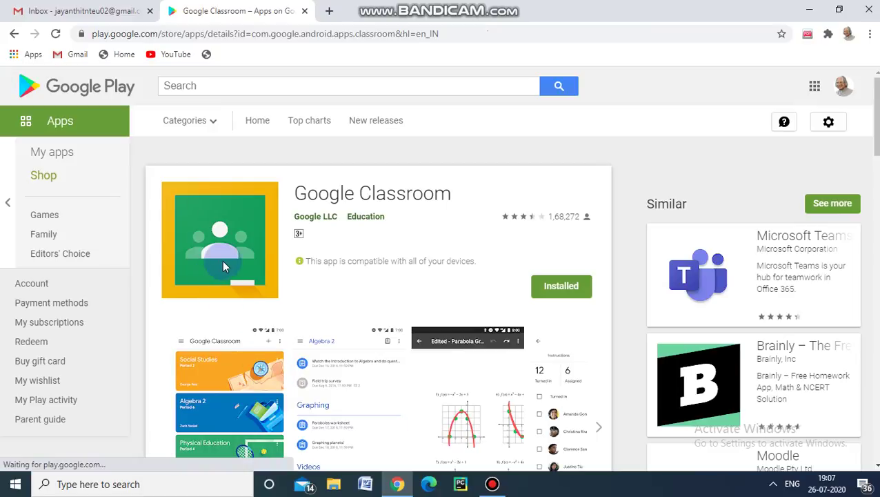
click(545, 288)
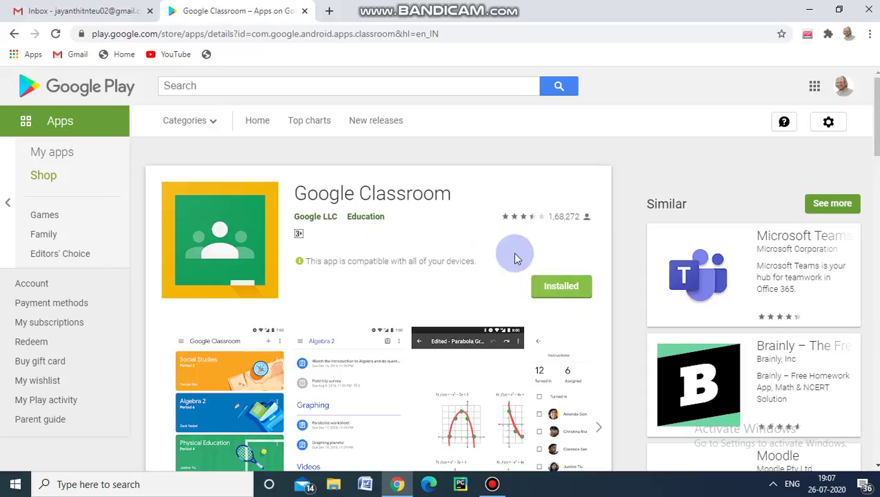
click(12, 37)
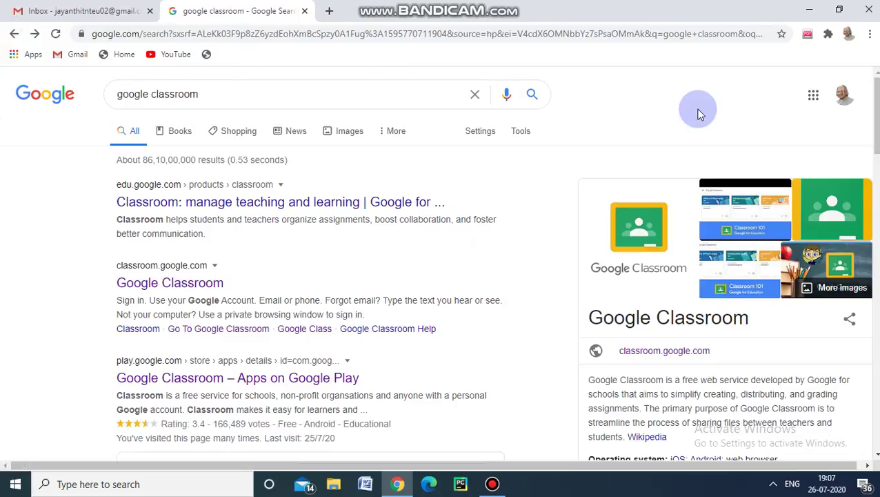
- Launch Classroom from the Google apps grid to reach the Classes home with X section A
click(814, 98)
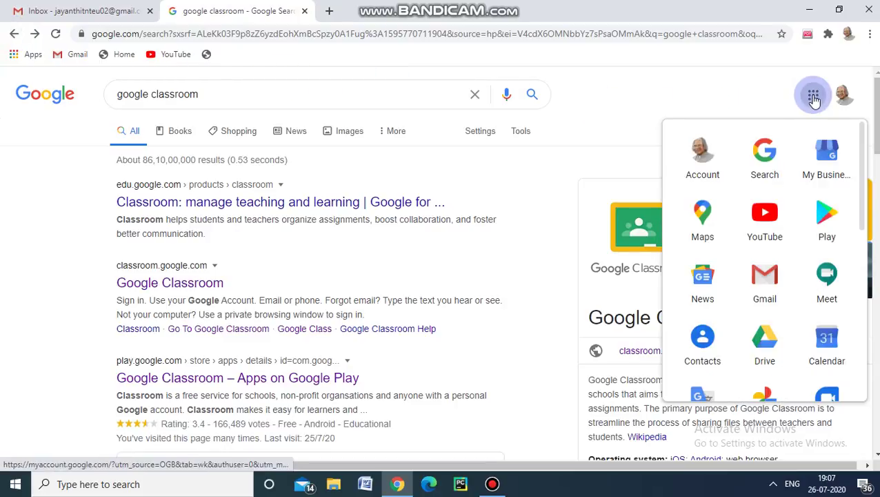
drag(863, 171, 864, 262)
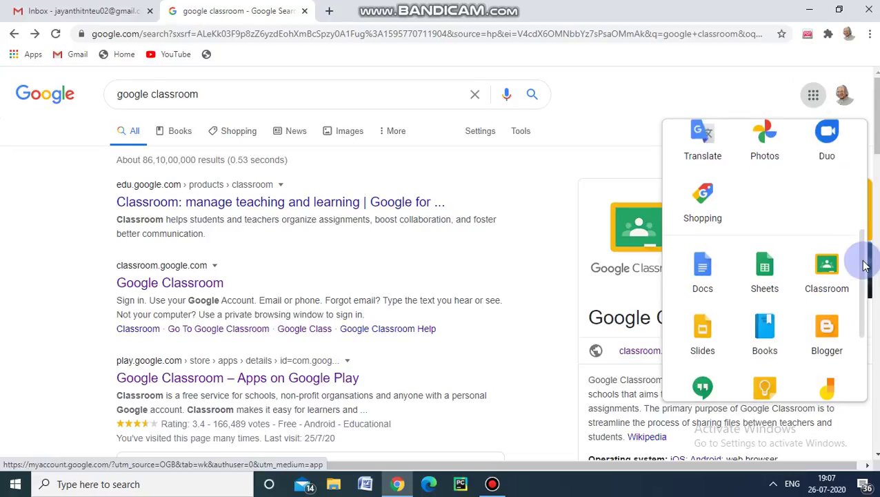
click(823, 288)
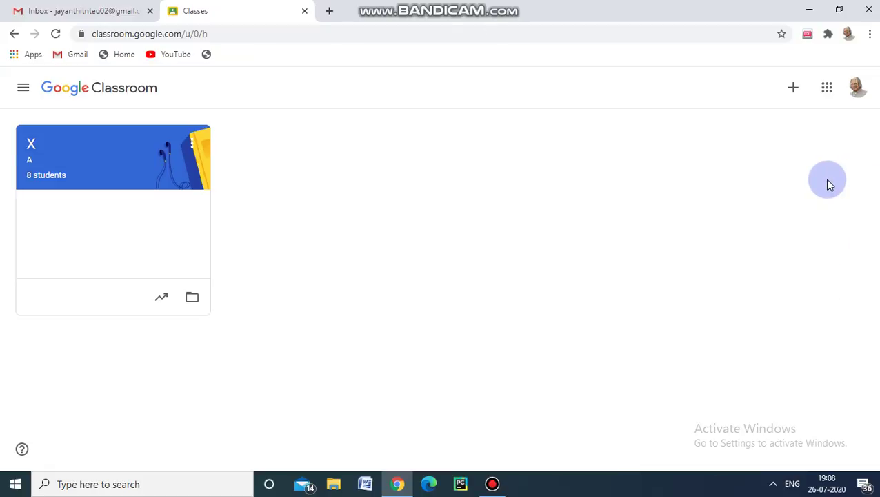
- Choose Create class and acknowledge the non-school-use notice to reach the empty class form
click(793, 90)
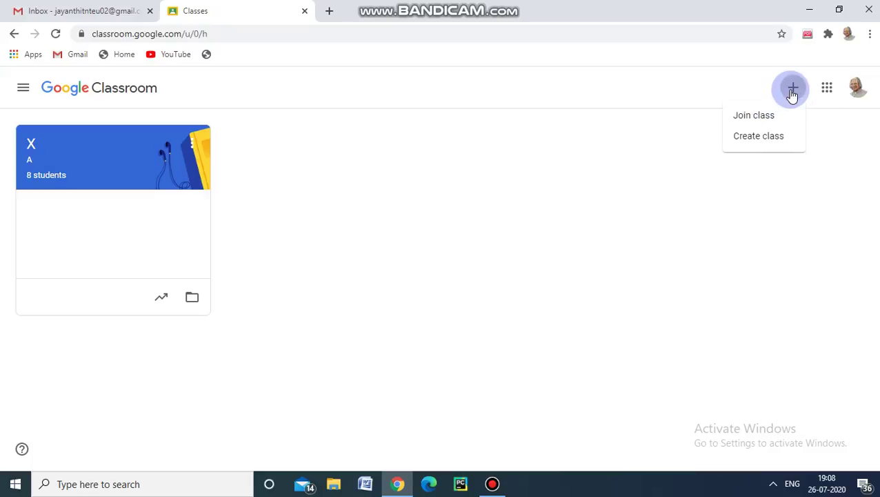
click(757, 137)
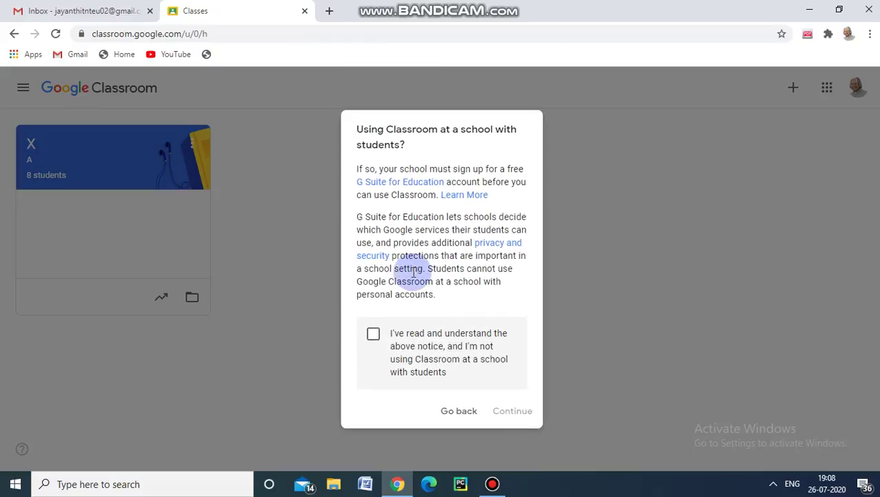
click(373, 336)
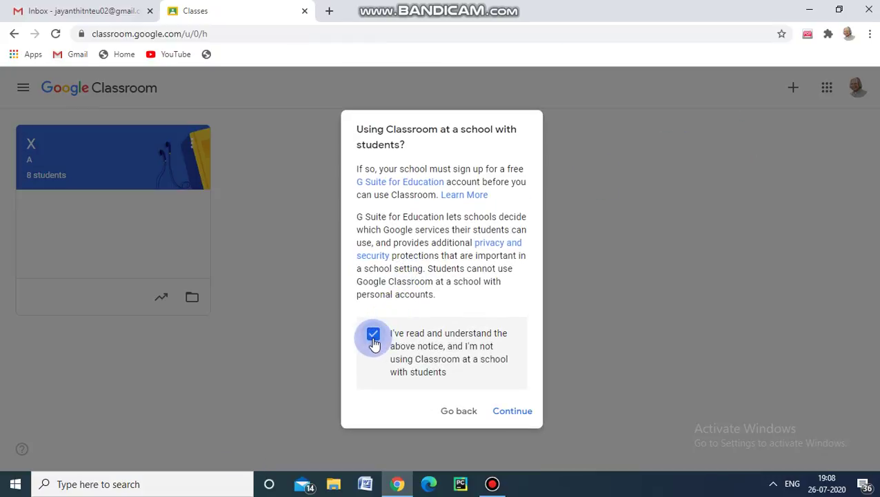
click(512, 411)
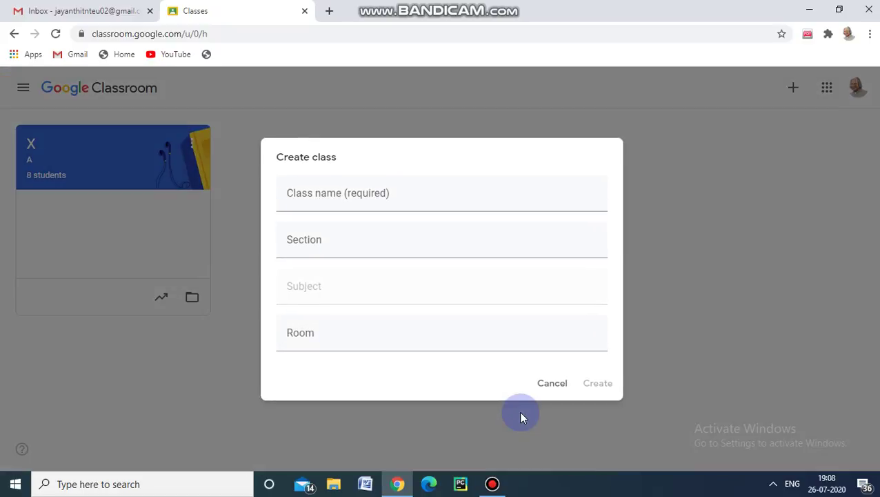
- Enter class name 'Tenth', section 'B', subject Mathematics and room '3', then create the class
click(341, 196)
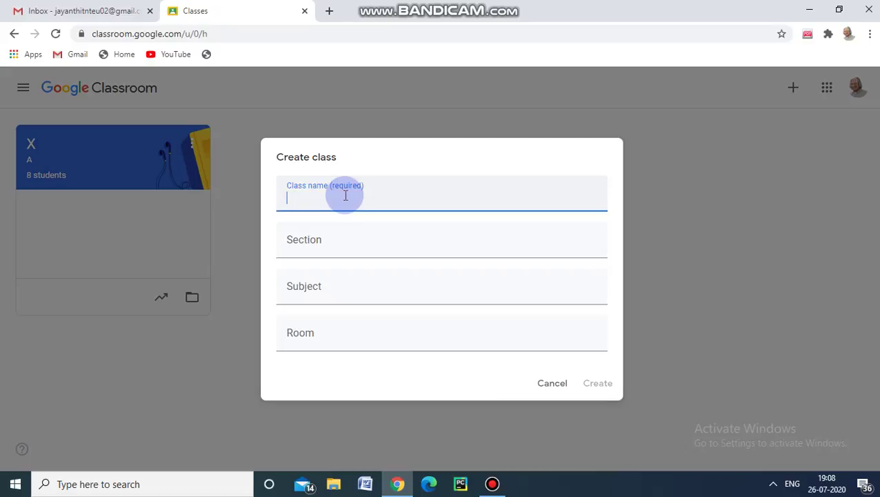
text(Tenth)
click(309, 241)
text(B)
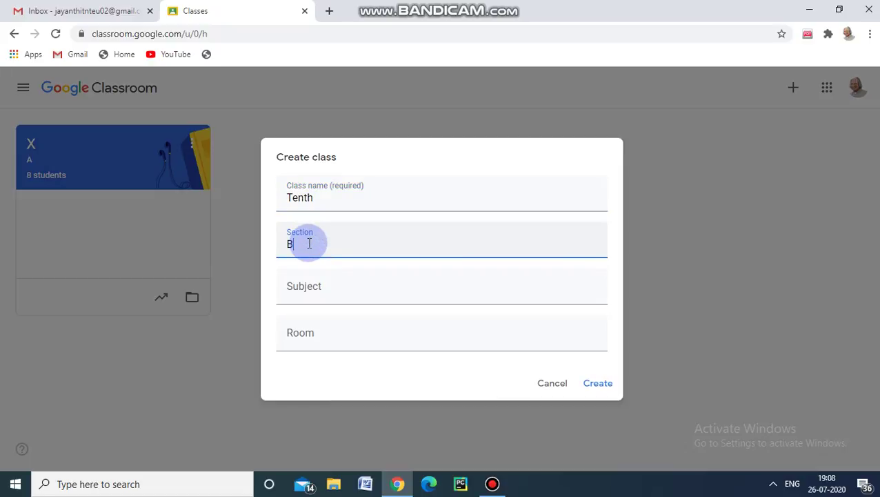
click(303, 291)
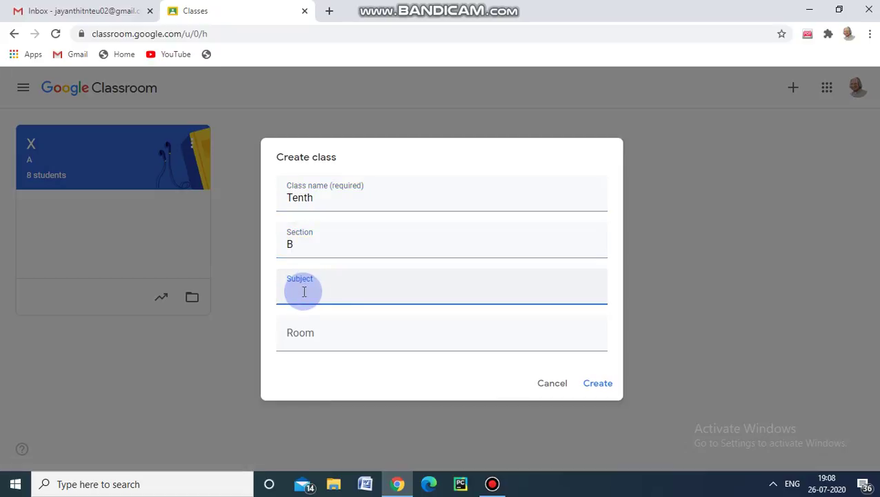
text(Mat)
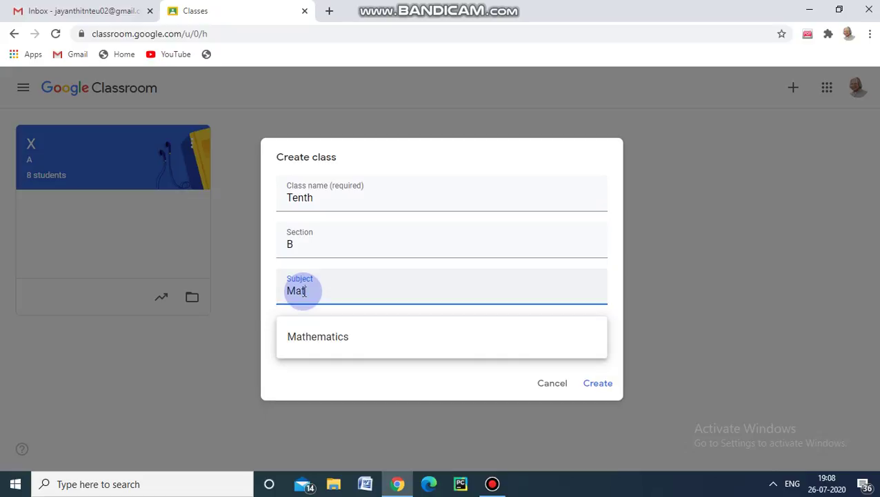
click(310, 338)
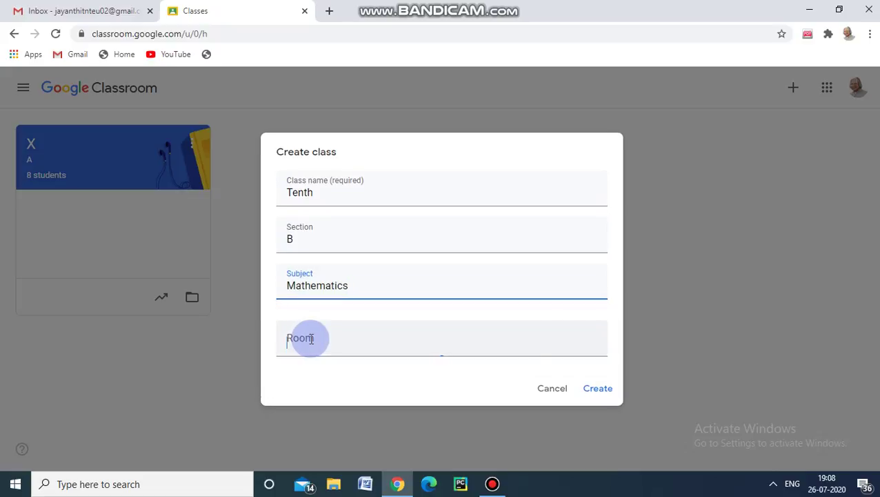
click(311, 339)
text(3)
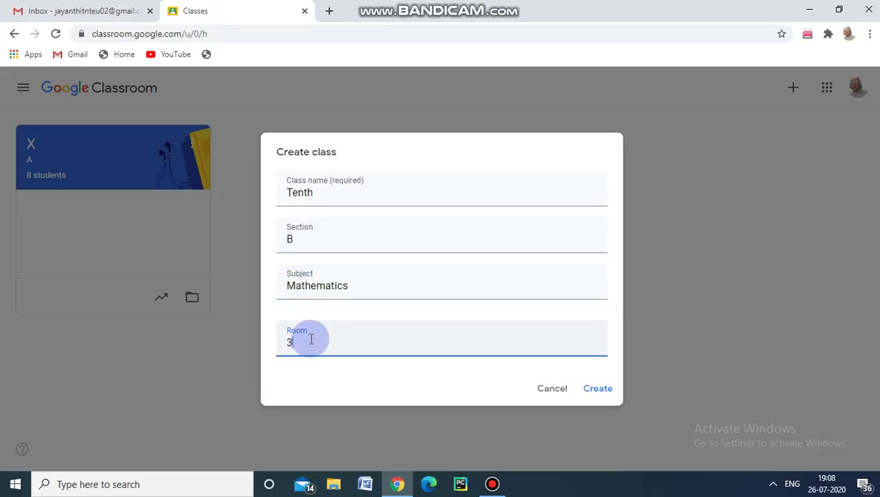
click(594, 388)
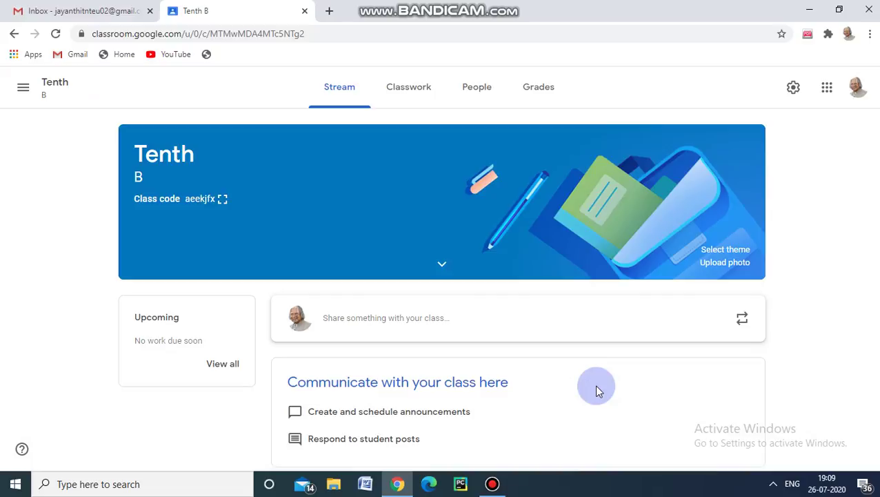
- Write and post the announcement 'Hi students' on the Tenth B stream
click(433, 320)
click(329, 436)
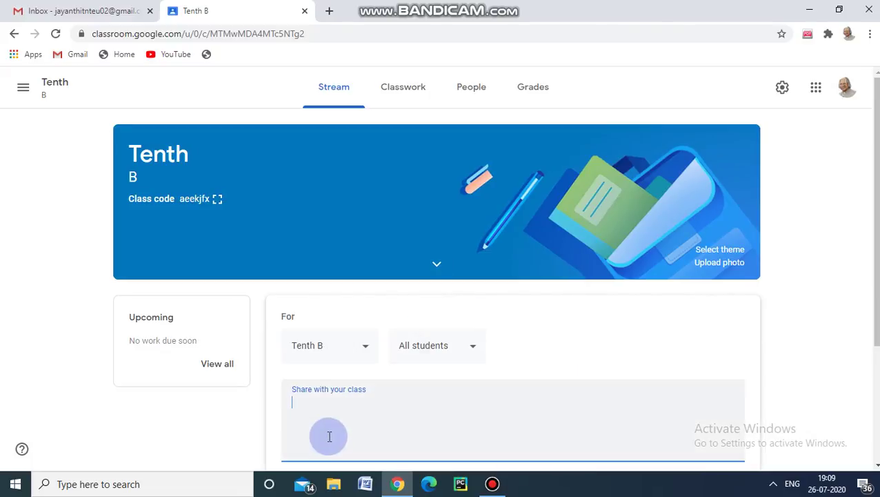
text(Hi students)
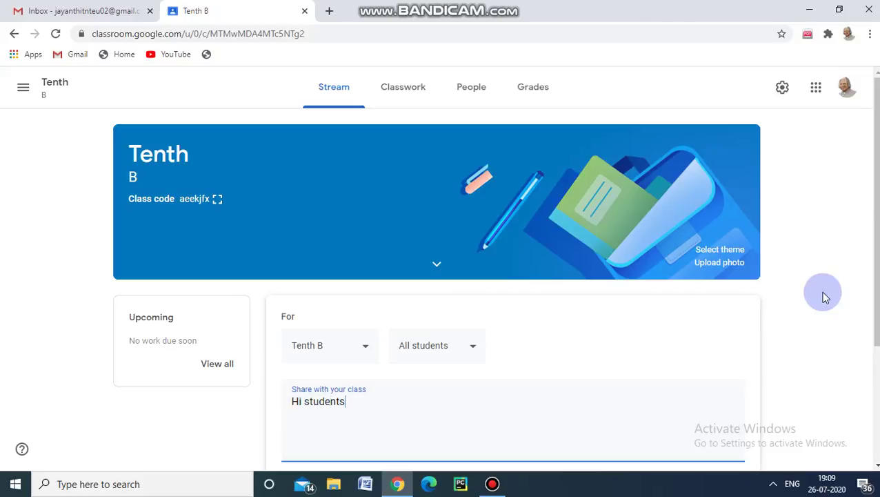
drag(873, 270, 742, 363)
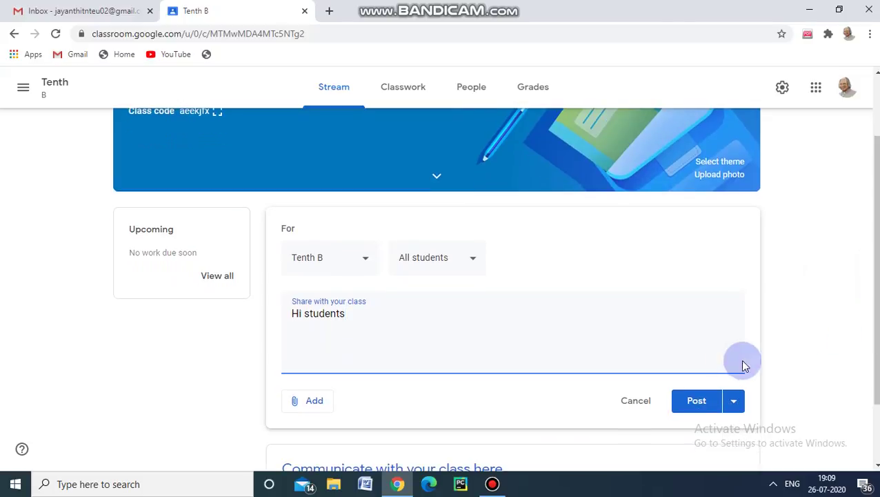
click(692, 402)
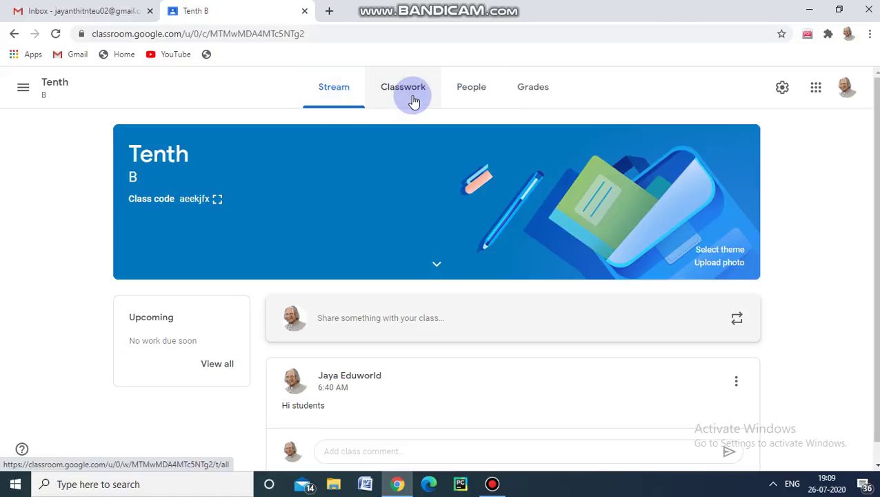
- Switch to Tenth B's People tab, which lists one teacher and no students
click(468, 99)
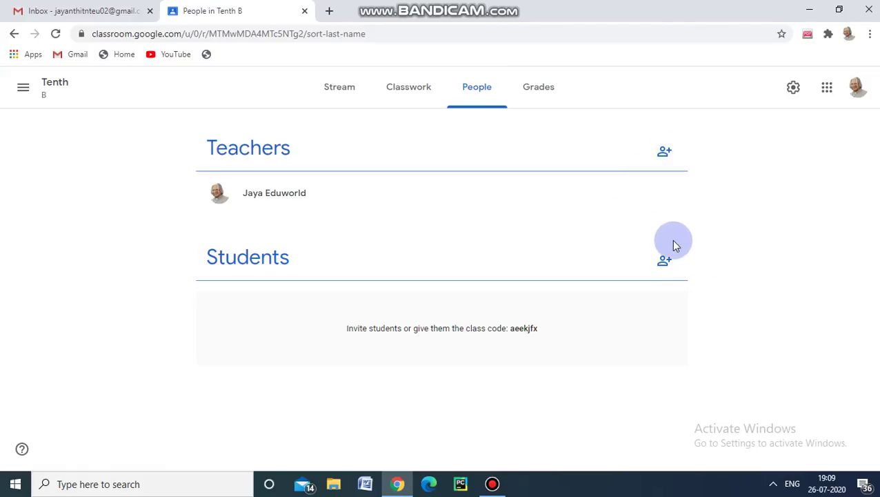
- Search for the student by name, select their Gmail account and send the class invitation
click(664, 261)
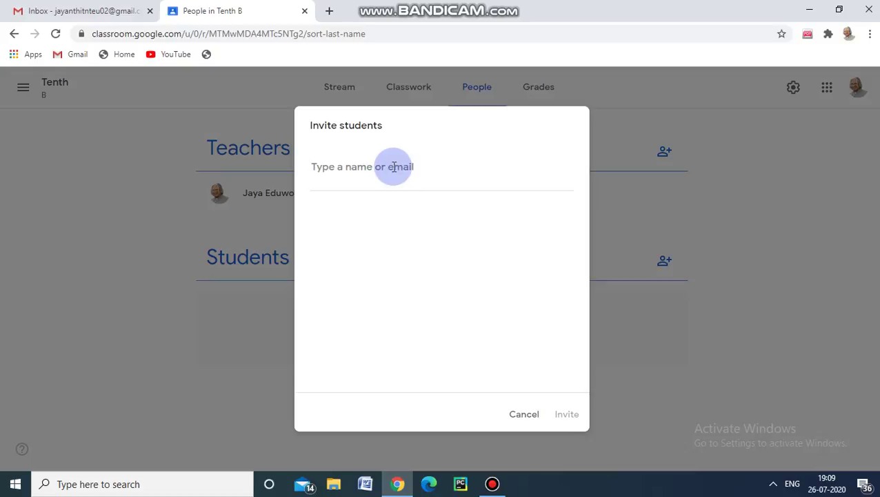
text(jayanth)
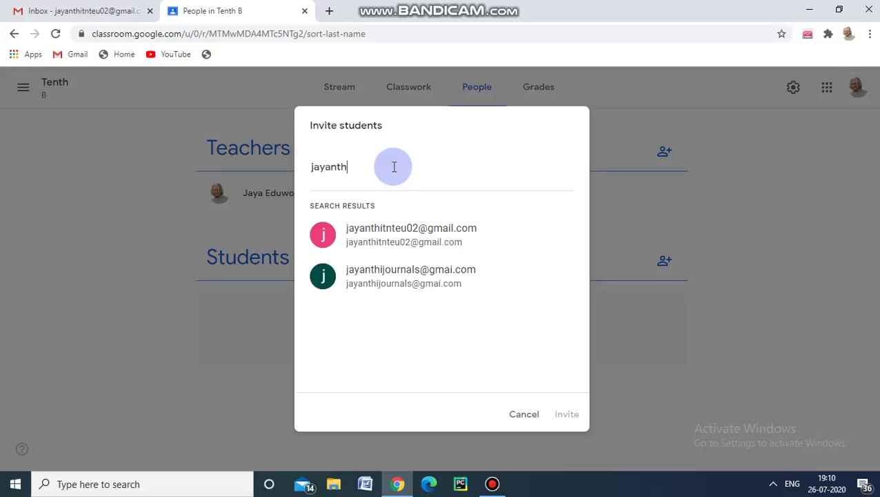
click(414, 241)
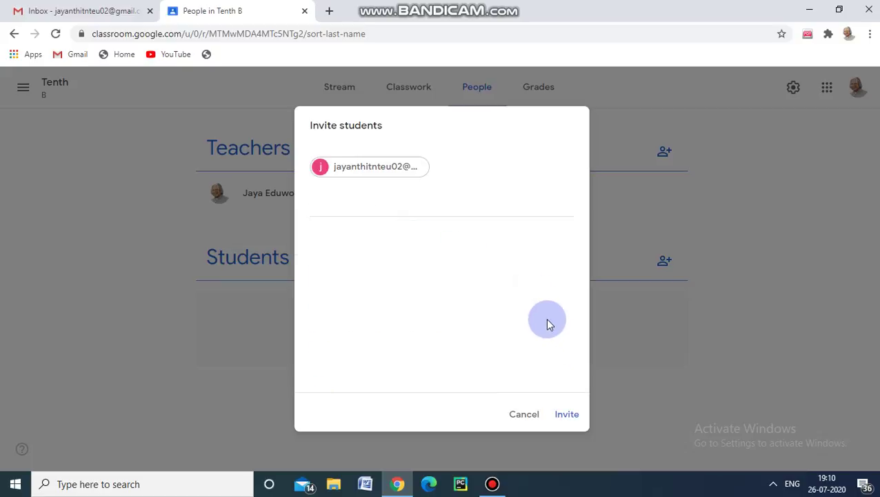
click(567, 415)
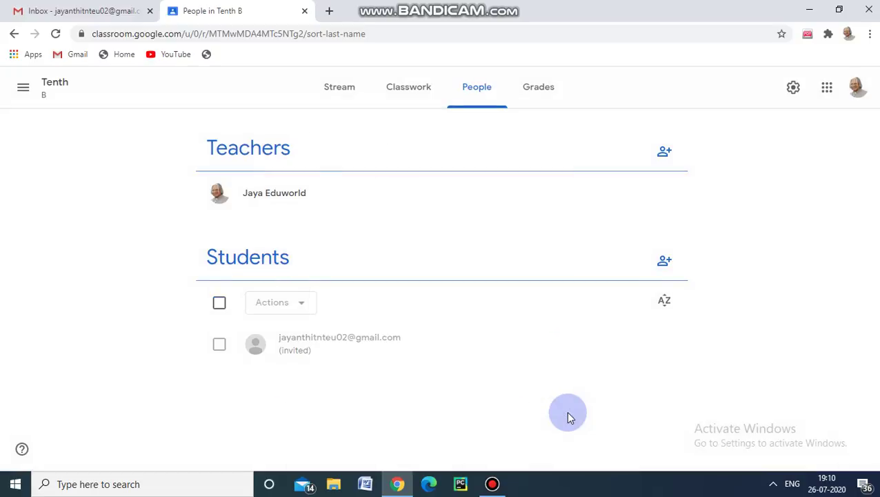
drag(108, 334, 92, 12)
- Open the 'Class invitation: Tenth B' email in Gmail's Primary inbox and join the class
click(92, 12)
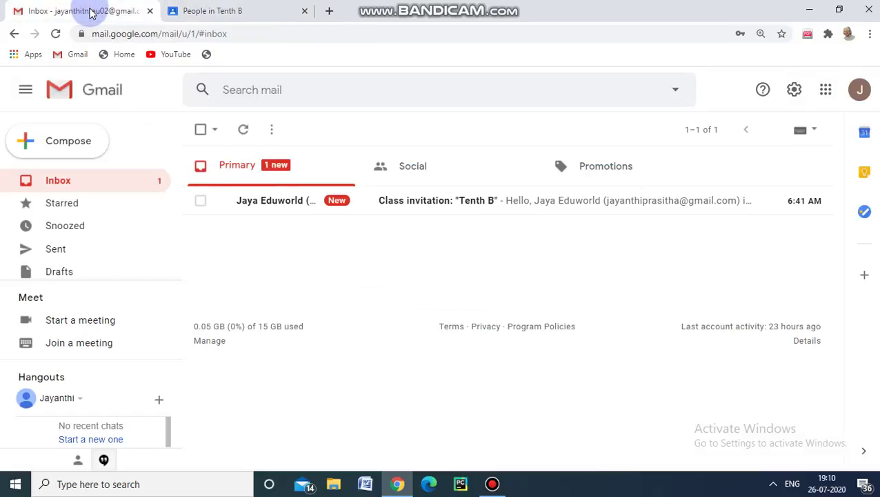
click(248, 164)
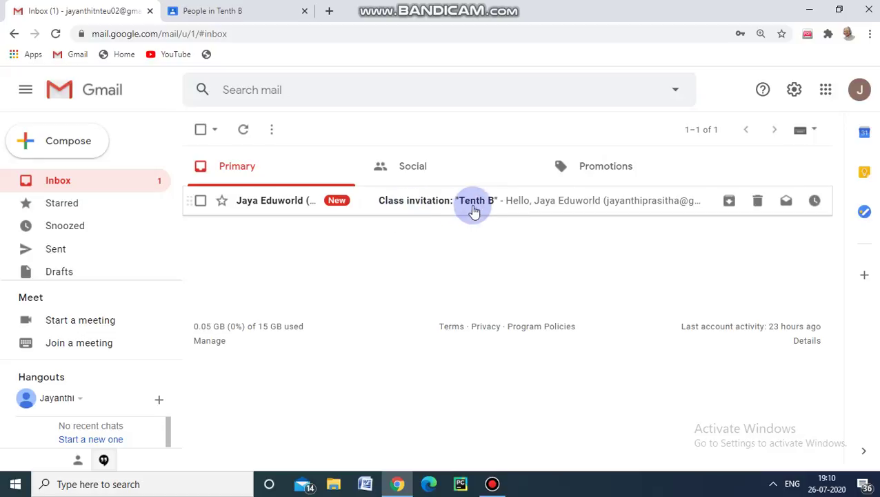
click(511, 207)
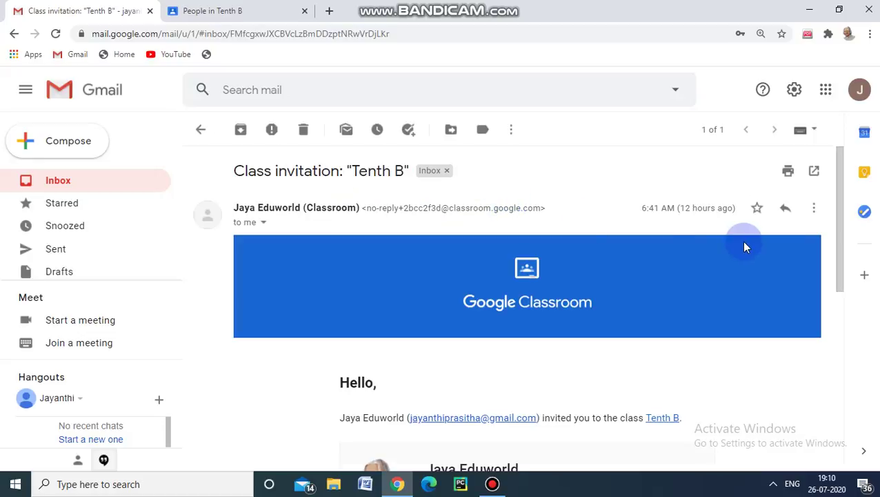
drag(838, 214, 847, 292)
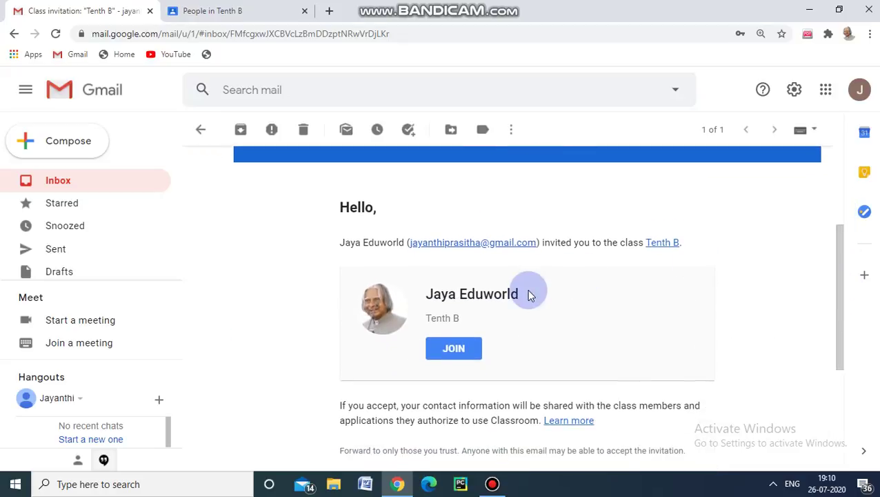
click(455, 352)
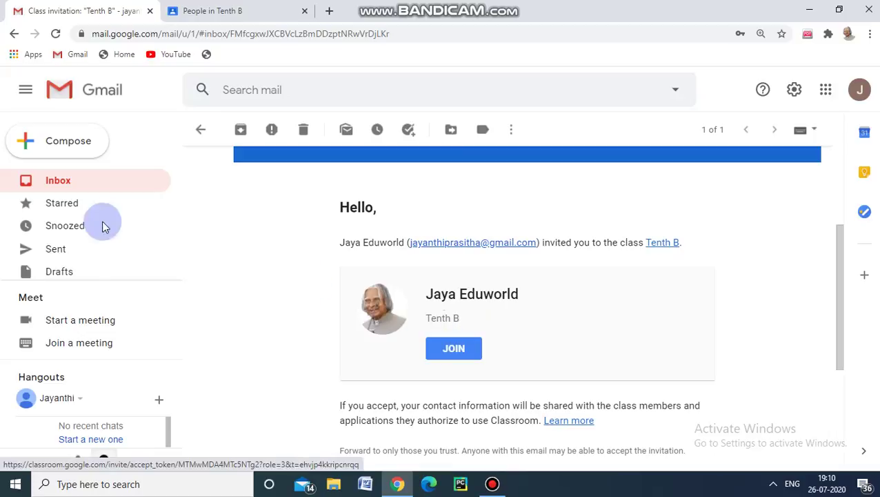
click(447, 353)
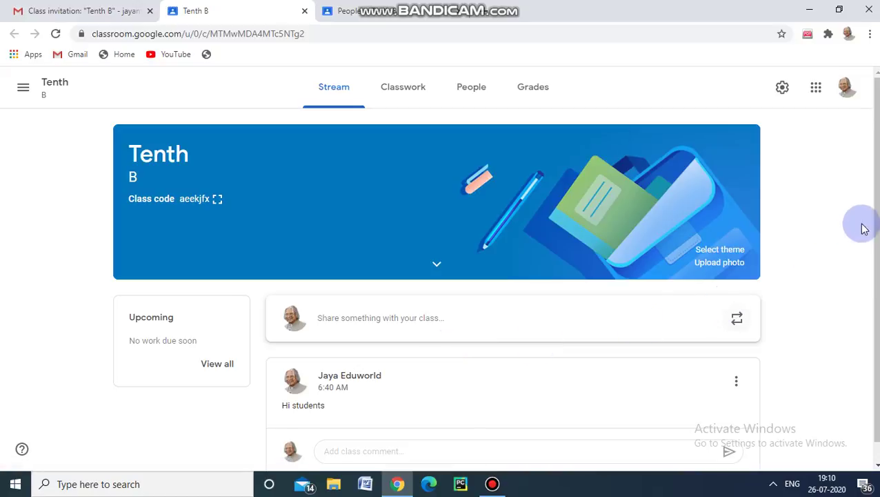
- Go to Tenth B's Classwork tab, which has no assignments yet
scroll(494, 276, down, 1)
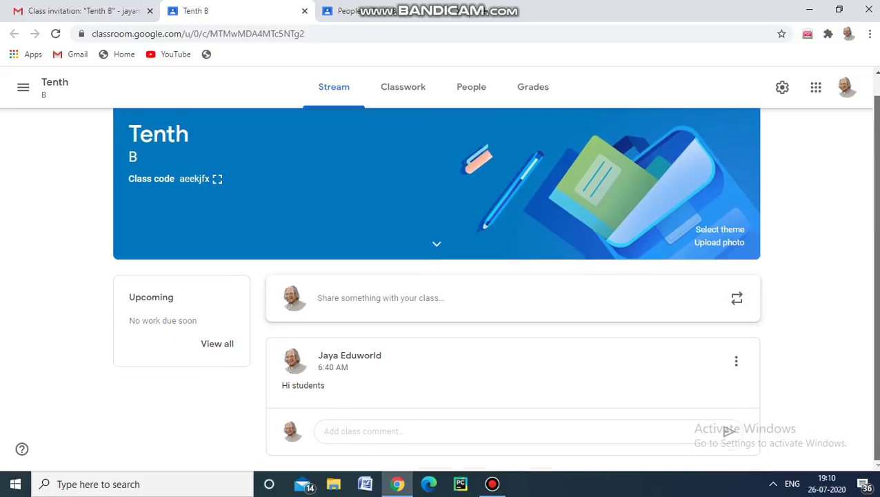
scroll(873, 145, up, 1)
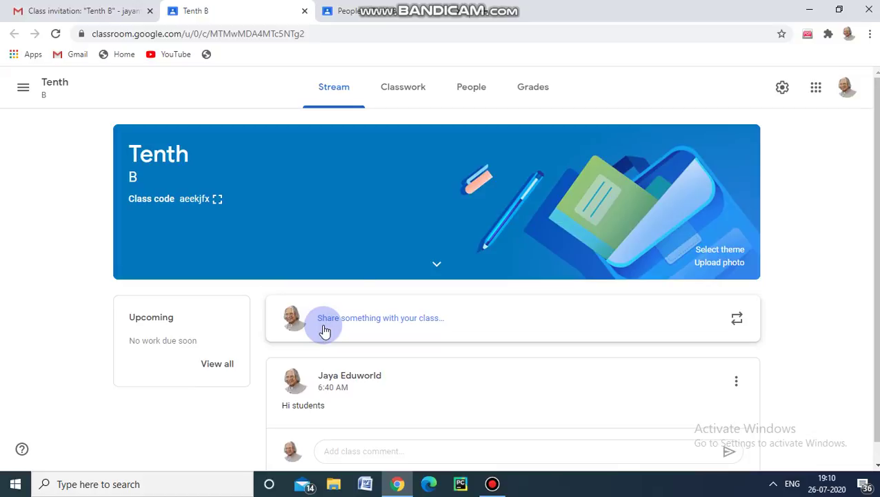
click(411, 92)
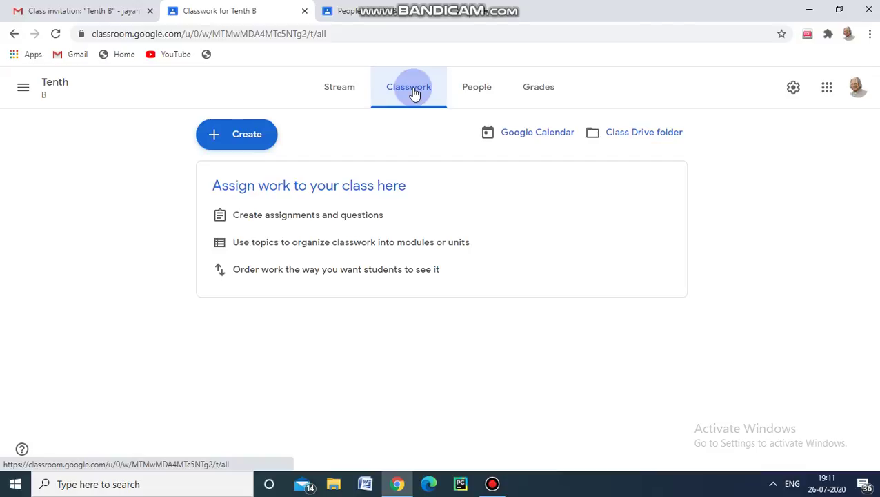
- Choose Create > Assignment to open a blank assignment form for Tenth B
click(252, 141)
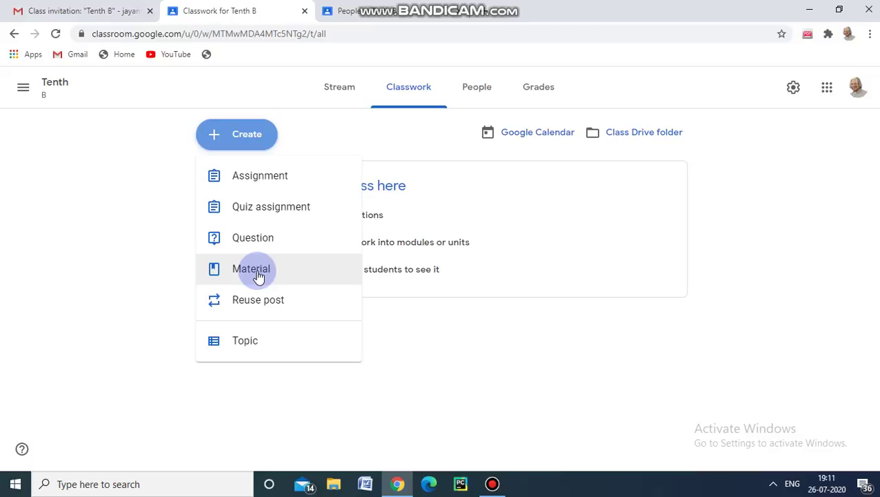
click(271, 178)
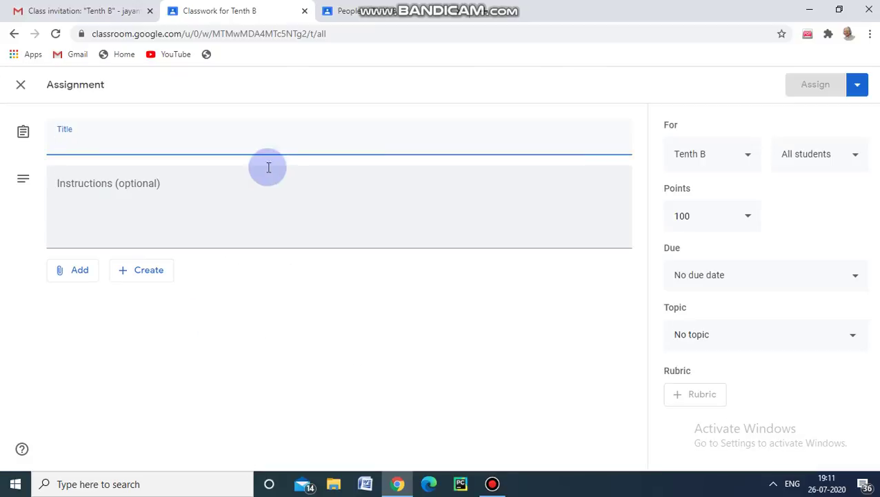
- Enter the title 'Algebra' and instructions 'submit this assignment', then review the class recipients
text(Algebra)
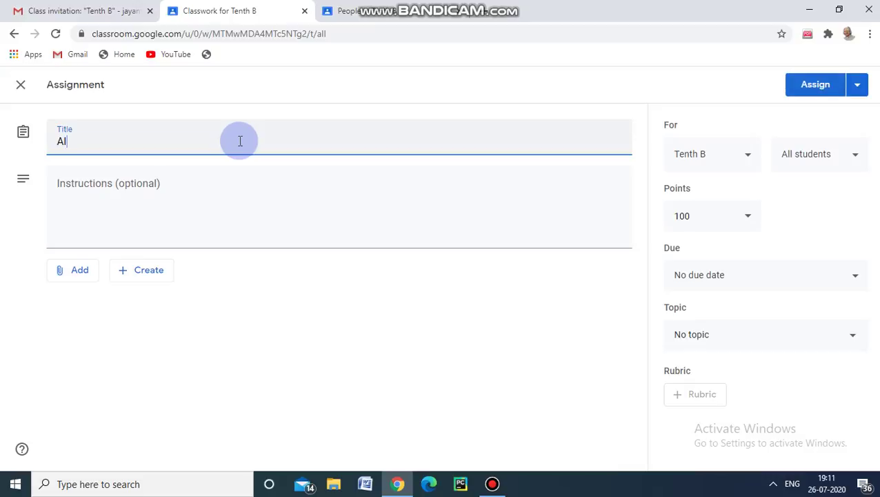
click(193, 187)
text(subm)
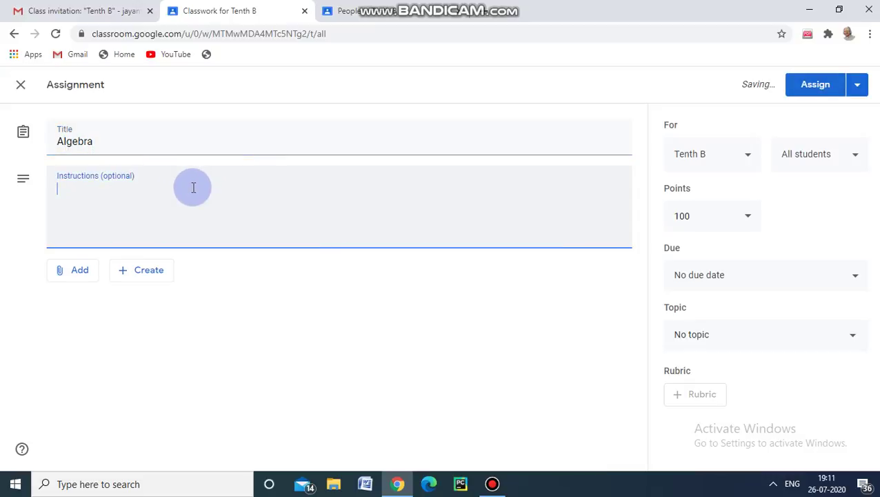
text(it)
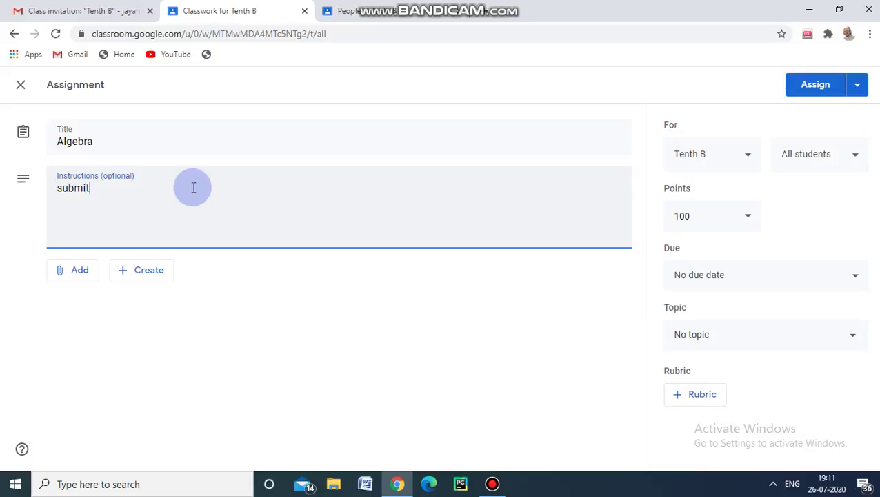
text( this assig)
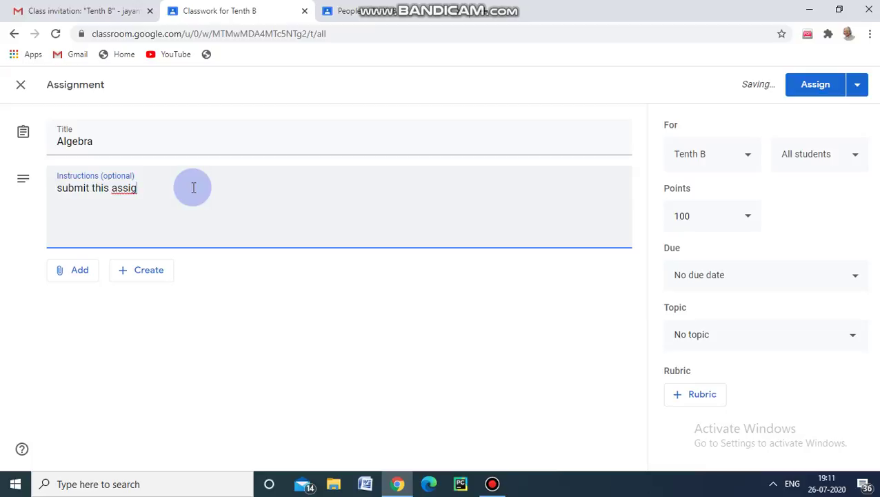
text(nment)
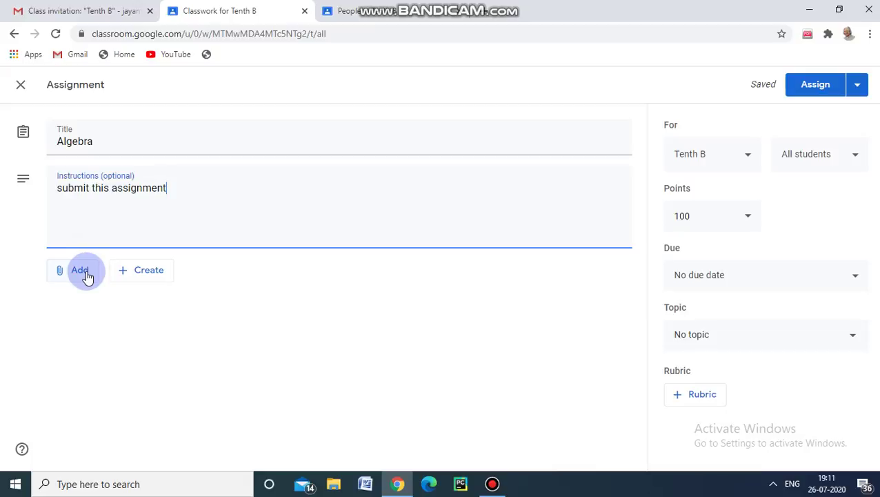
click(748, 157)
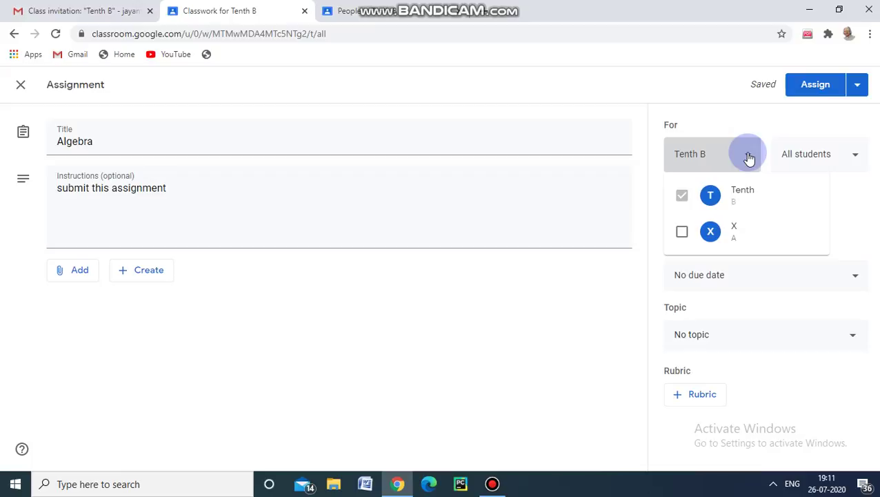
- Review the class and student recipients, then make the assignment ungraded and due tomorrow
click(860, 157)
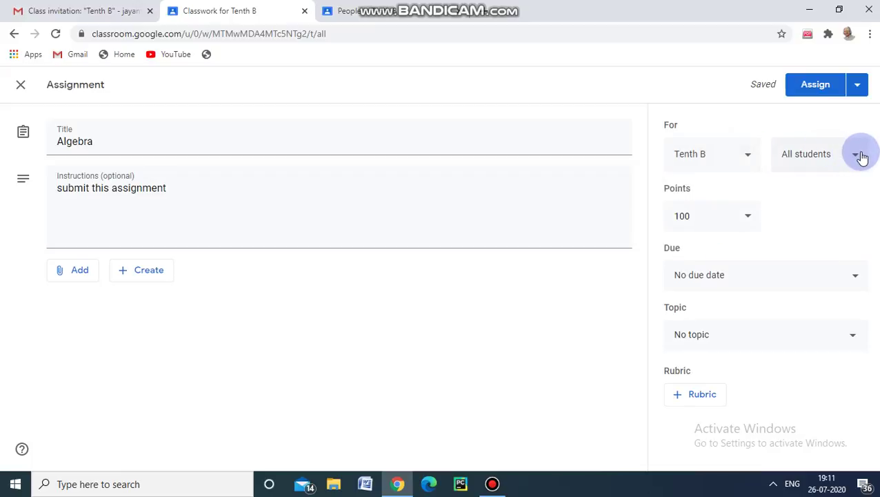
click(857, 158)
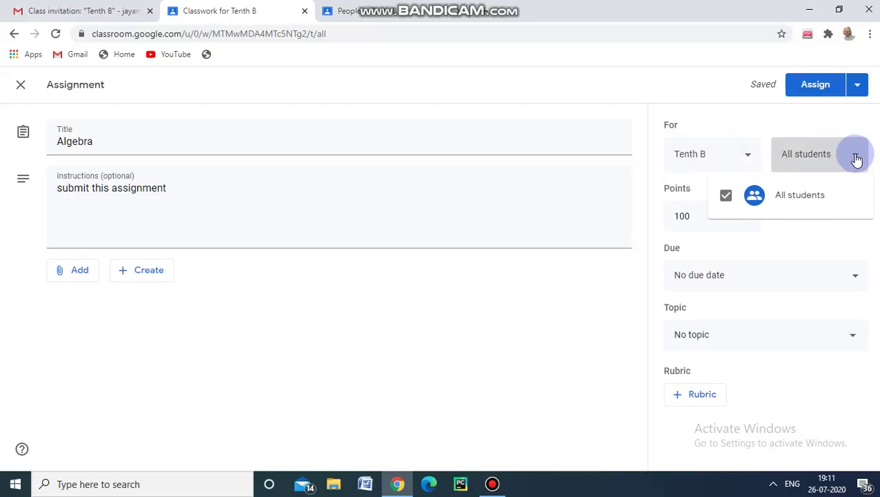
click(857, 158)
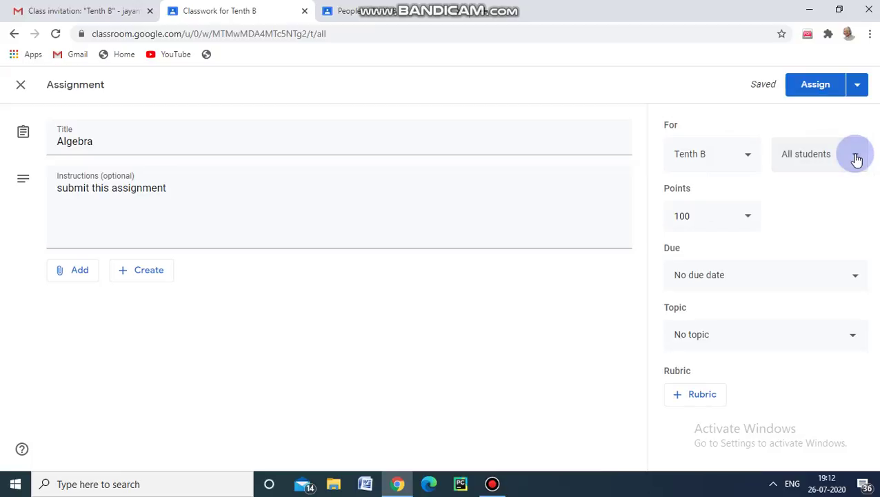
click(748, 218)
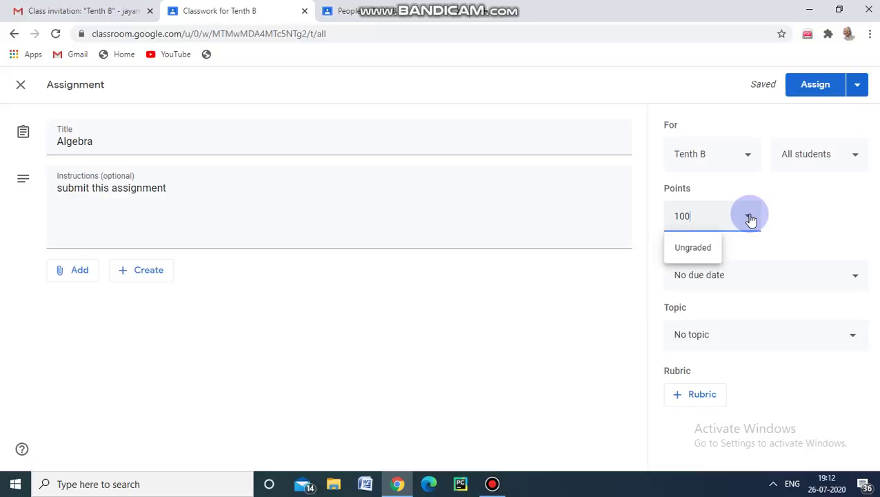
click(686, 250)
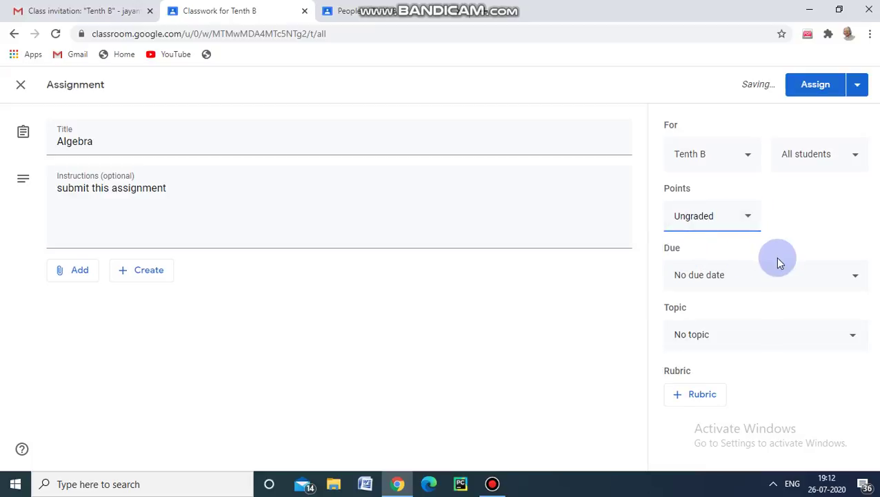
click(854, 277)
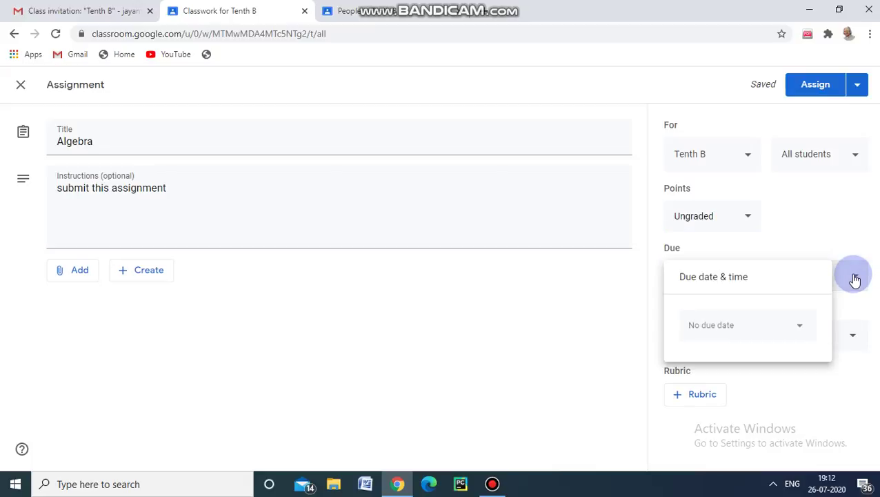
click(800, 327)
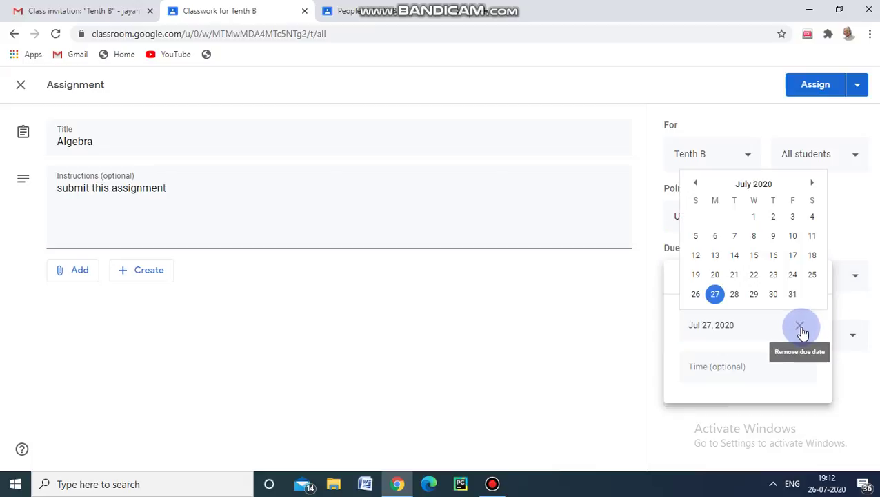
click(855, 304)
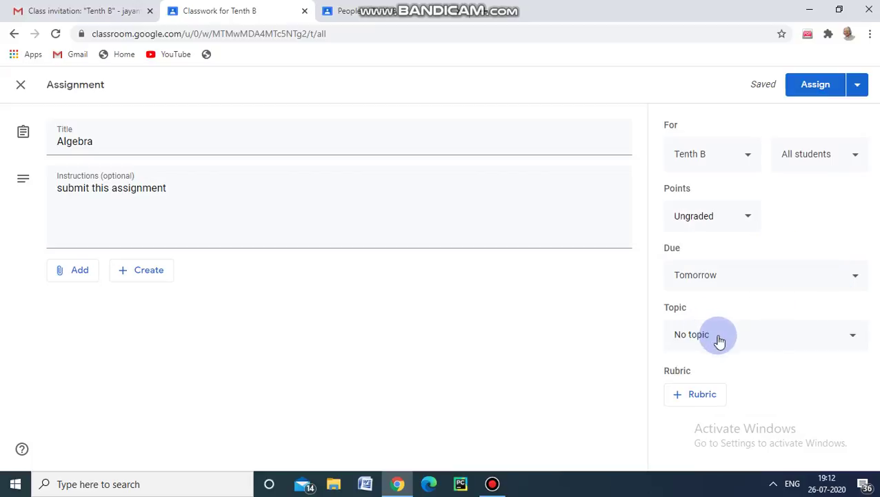
- File the assignment under a new 'Algebra' topic and assign it to the class
click(852, 338)
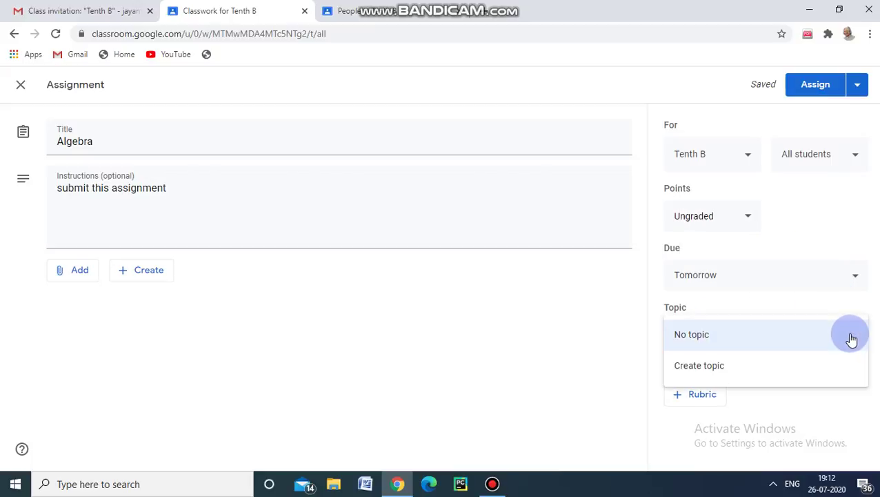
click(723, 367)
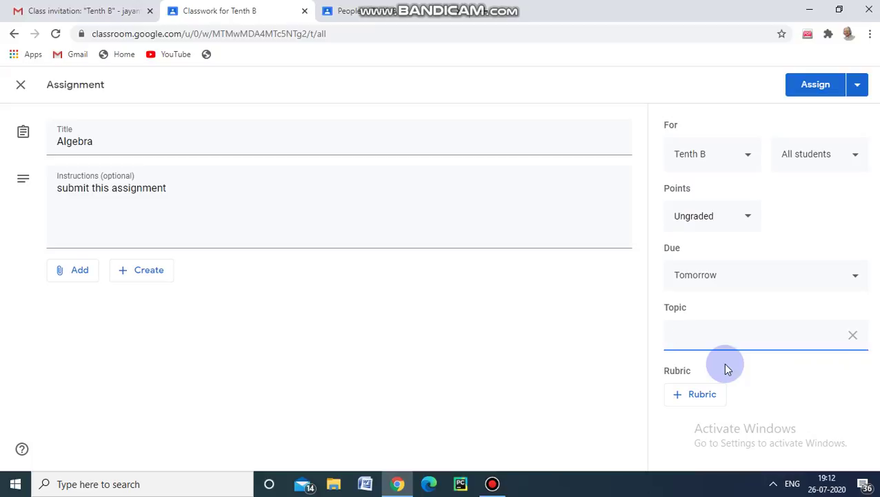
text(Algebre)
key(BackSpace)
text(a)
click(808, 88)
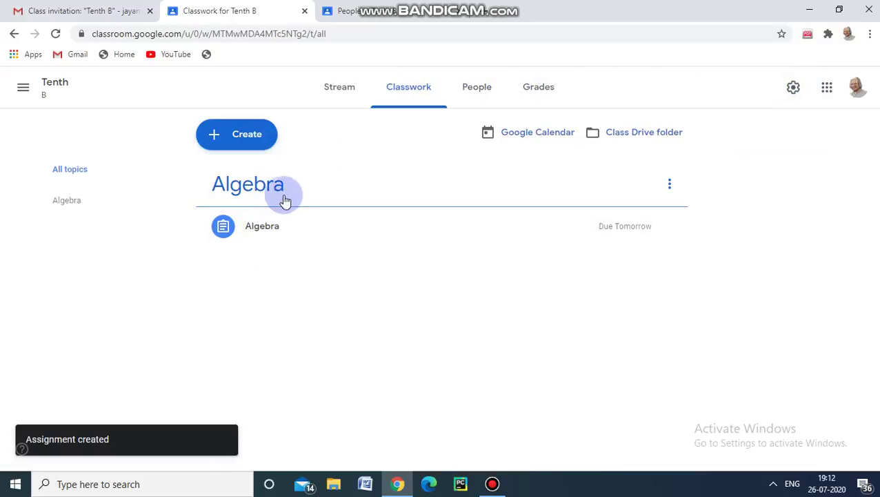
- Expand the Algebra card to view its posted time, instructions and counts, then go to Grades
click(260, 236)
click(260, 235)
click(260, 236)
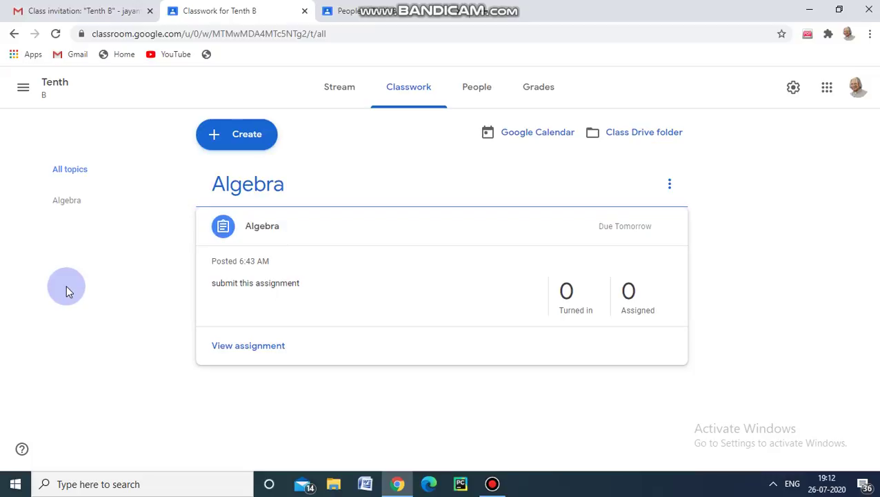
click(548, 95)
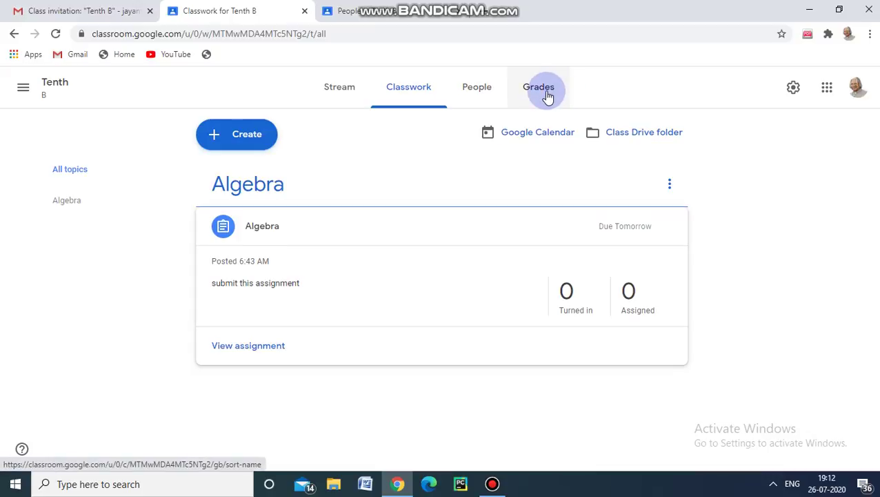